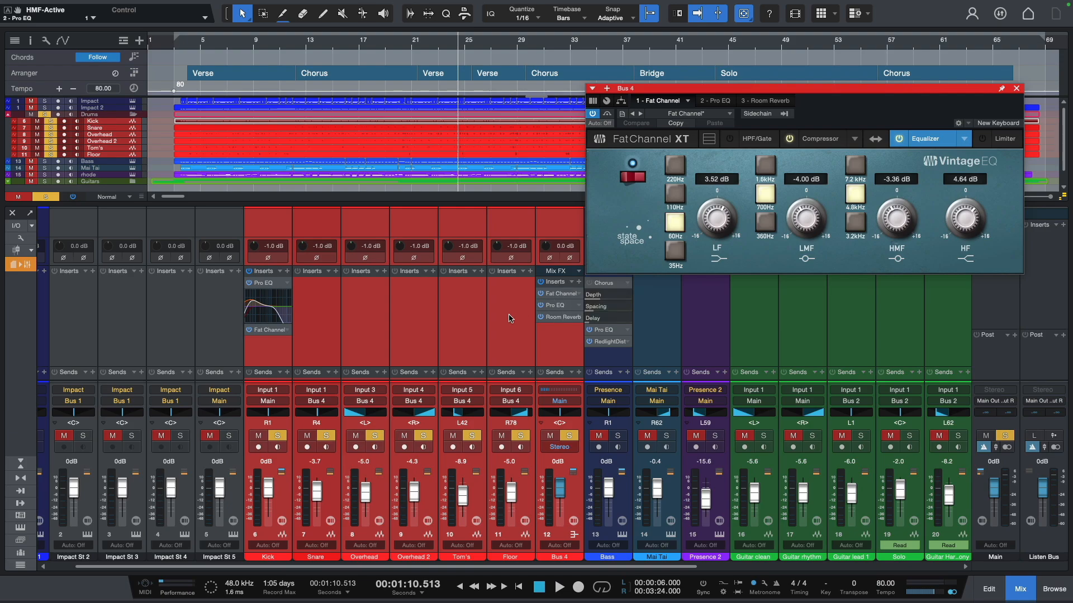
- Select the Snare through Floor channels and view the command for adding a bus to them without applying it
double_click(332, 320)
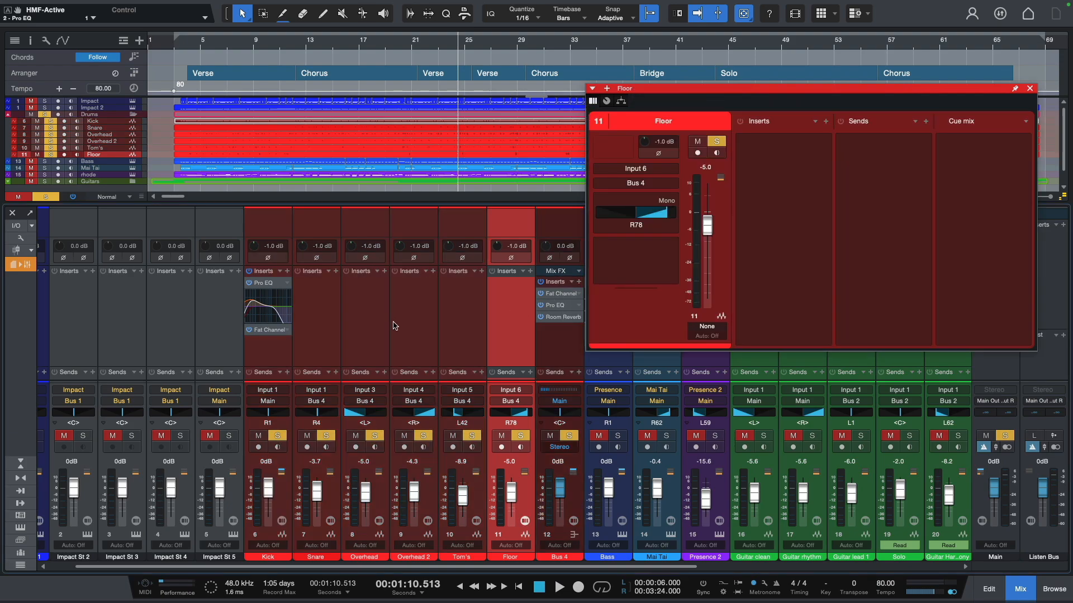
right_click(324, 318)
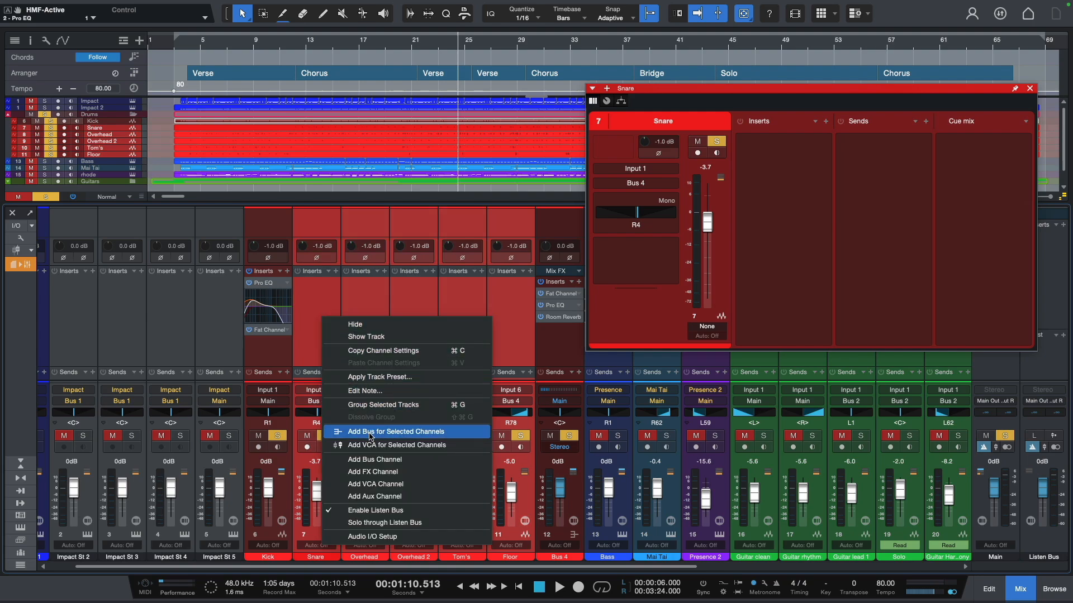
click(376, 301)
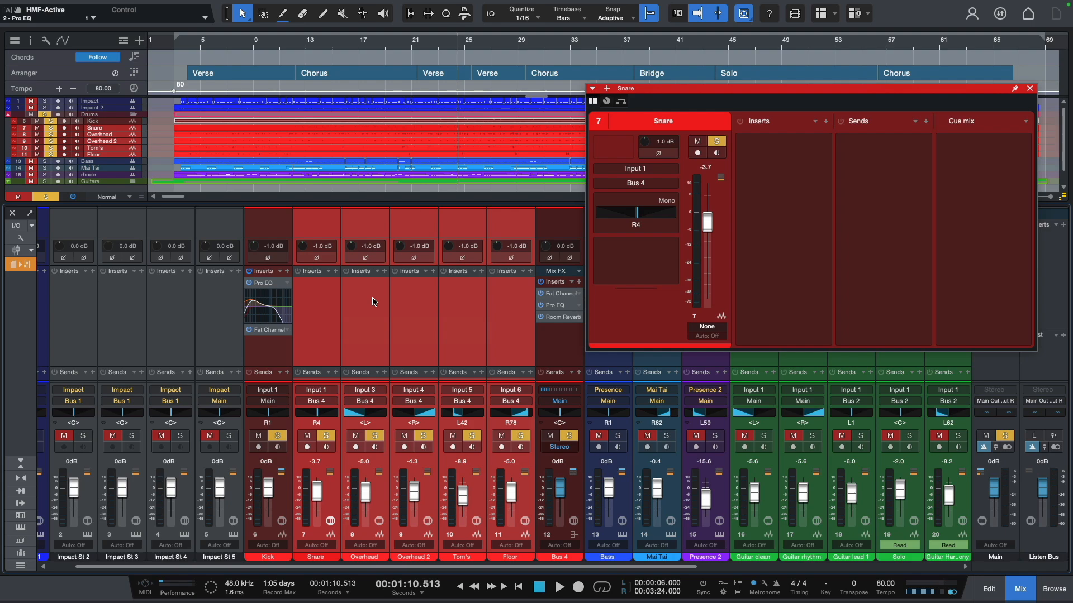
- Look through the Fat Channel, Pro EQ and Room Reverb inserts on the Bus 4 channel
click(544, 345)
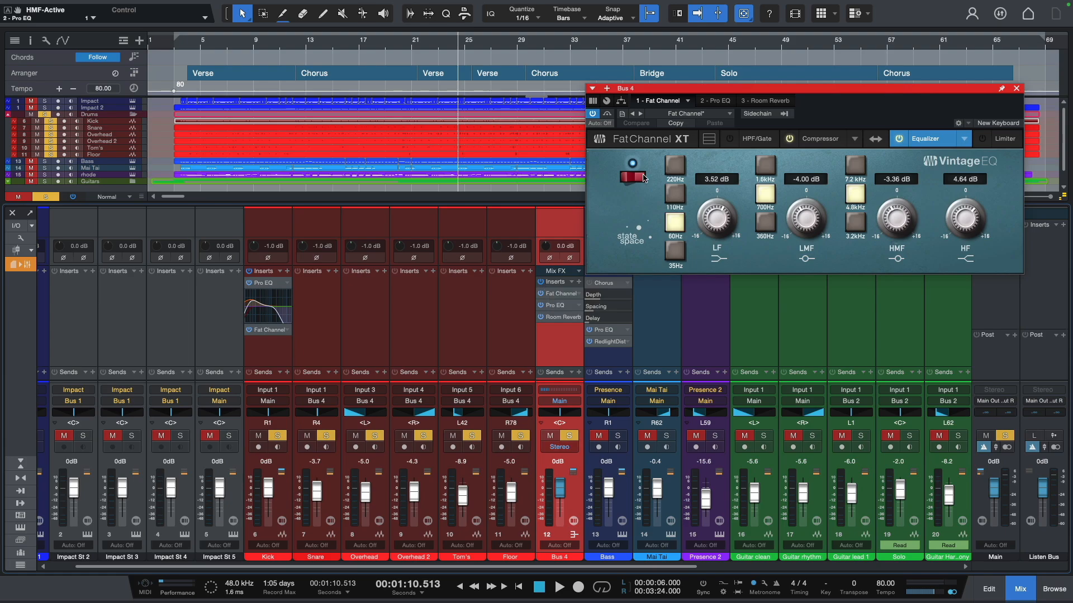
click(712, 103)
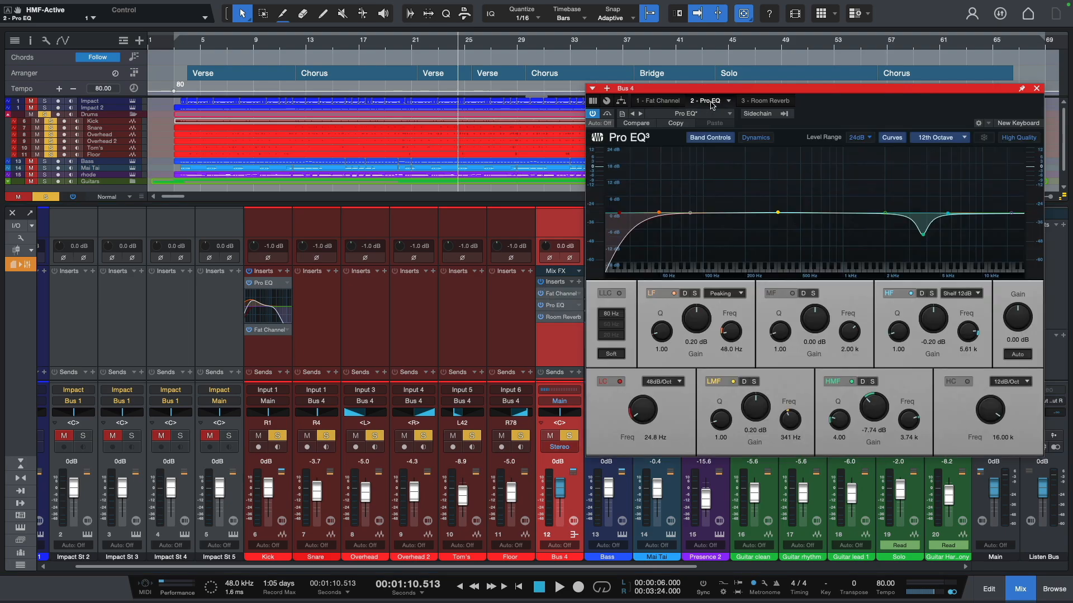
click(752, 103)
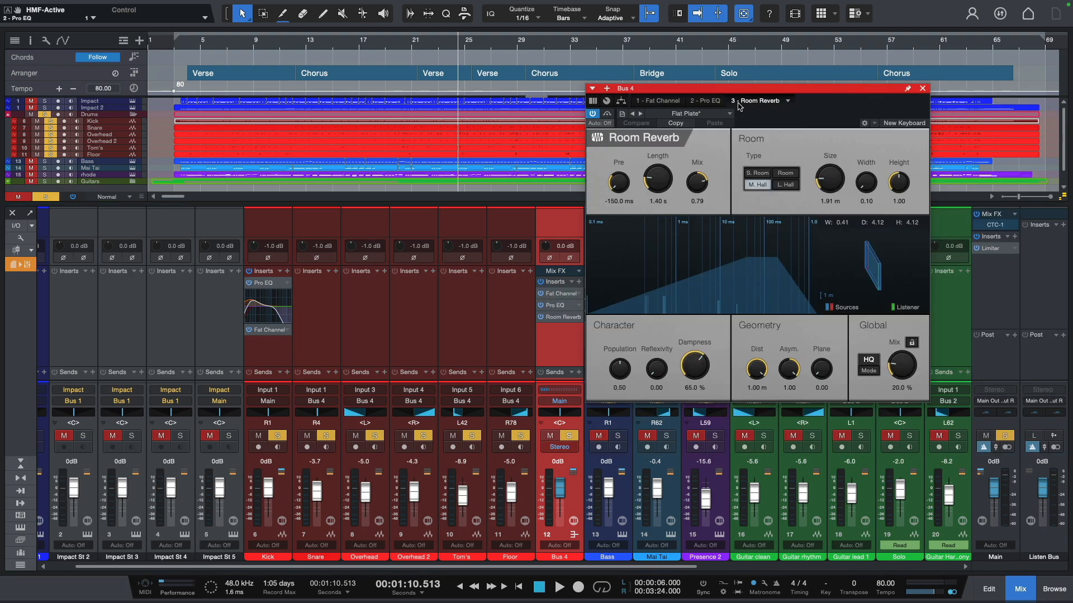
click(658, 101)
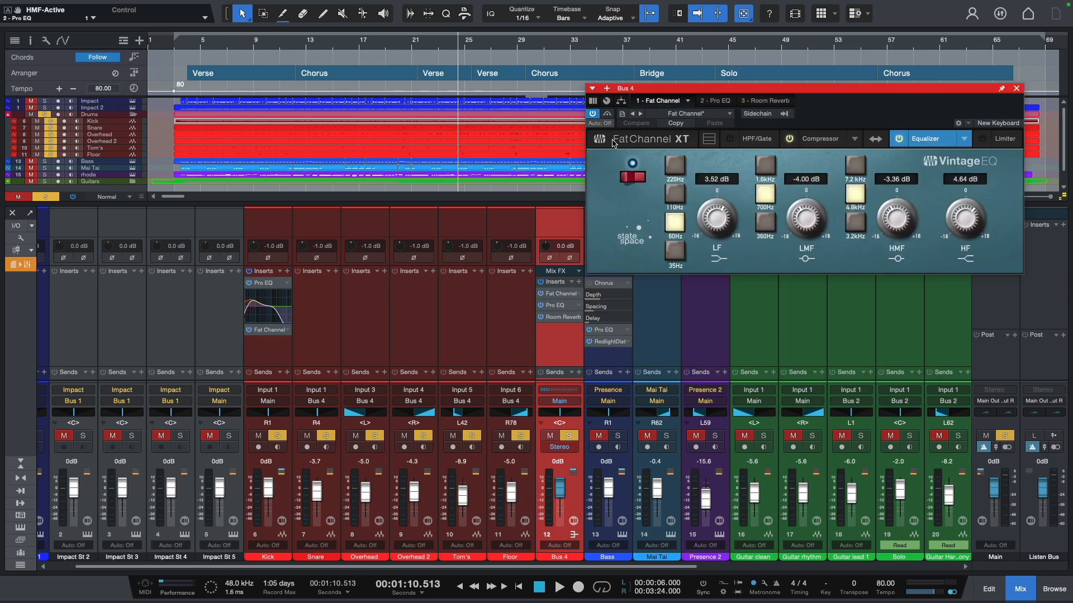
- Listen briefly to the drums with all Bus 4 inserts bypassed, and reactivate the inserts
click(541, 282)
key(space)
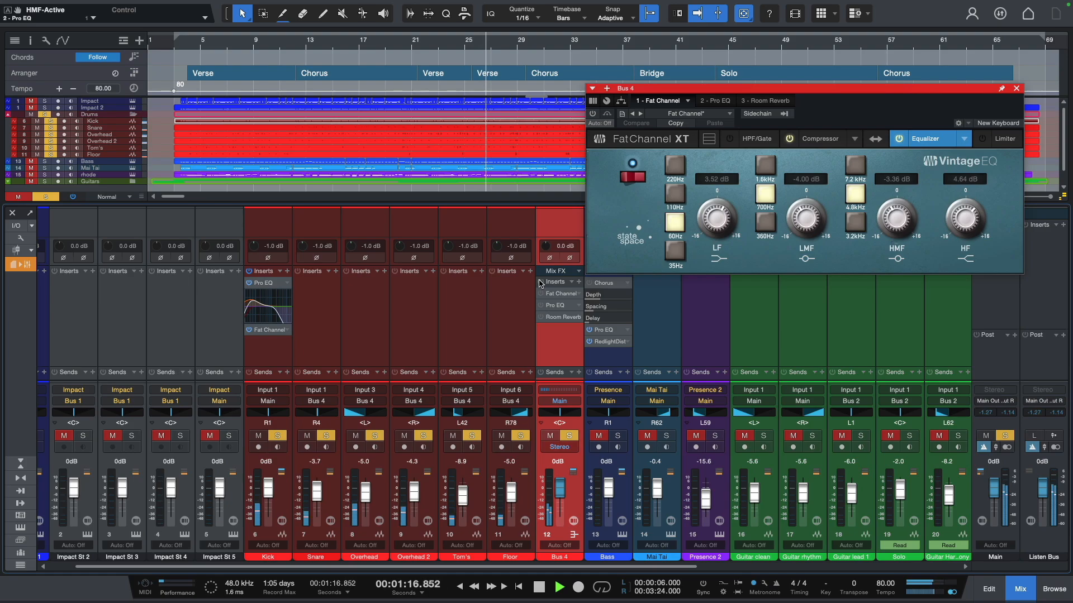
key(space)
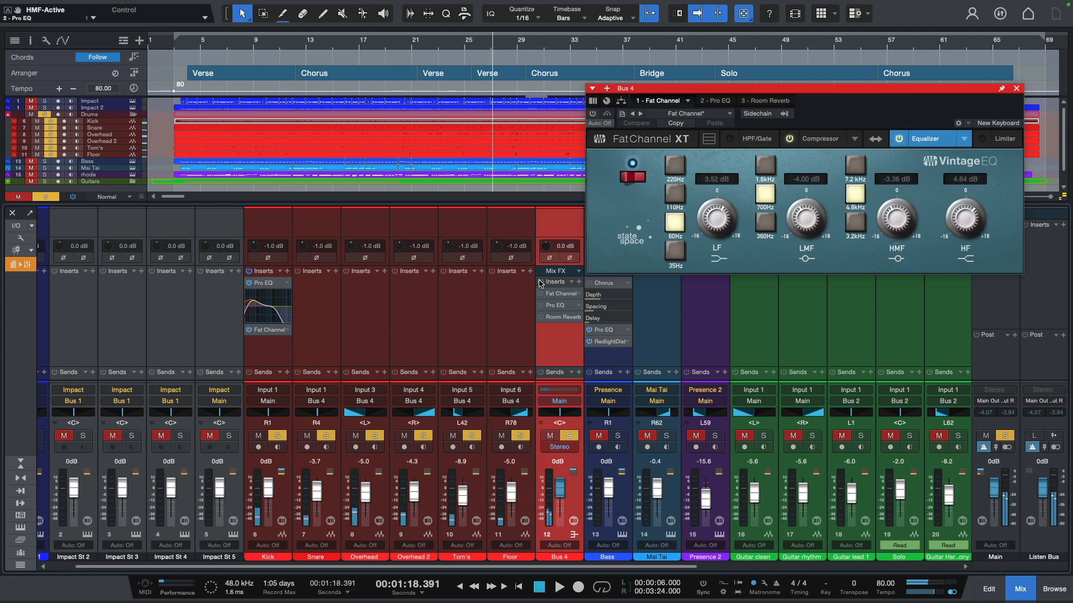
click(541, 282)
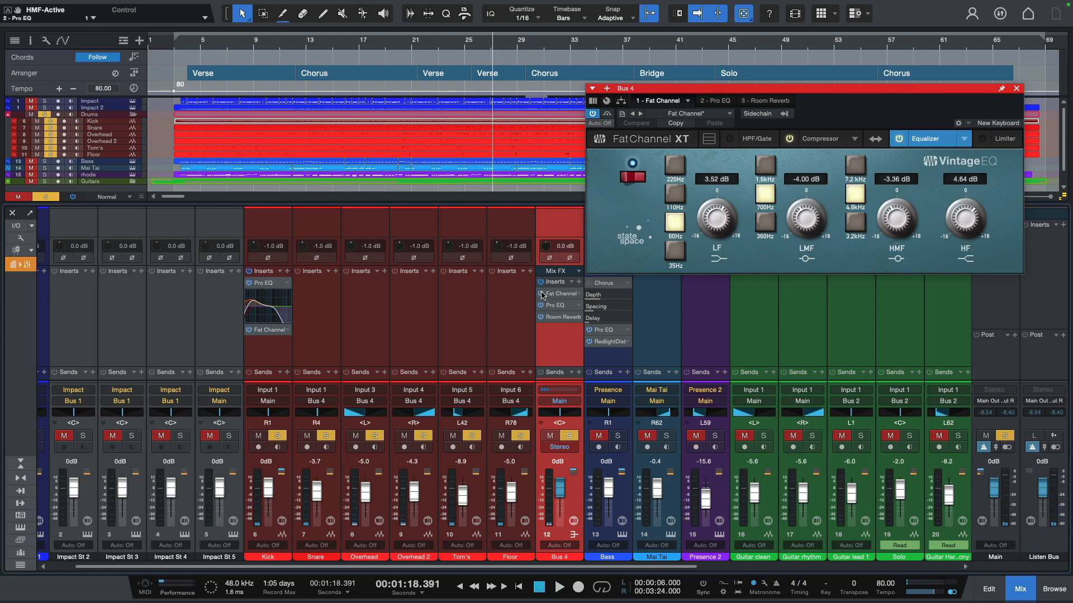
- Deactivate all Bus 4 inserts, reactivate only Fat Channel, and play the drums through it
click(541, 295)
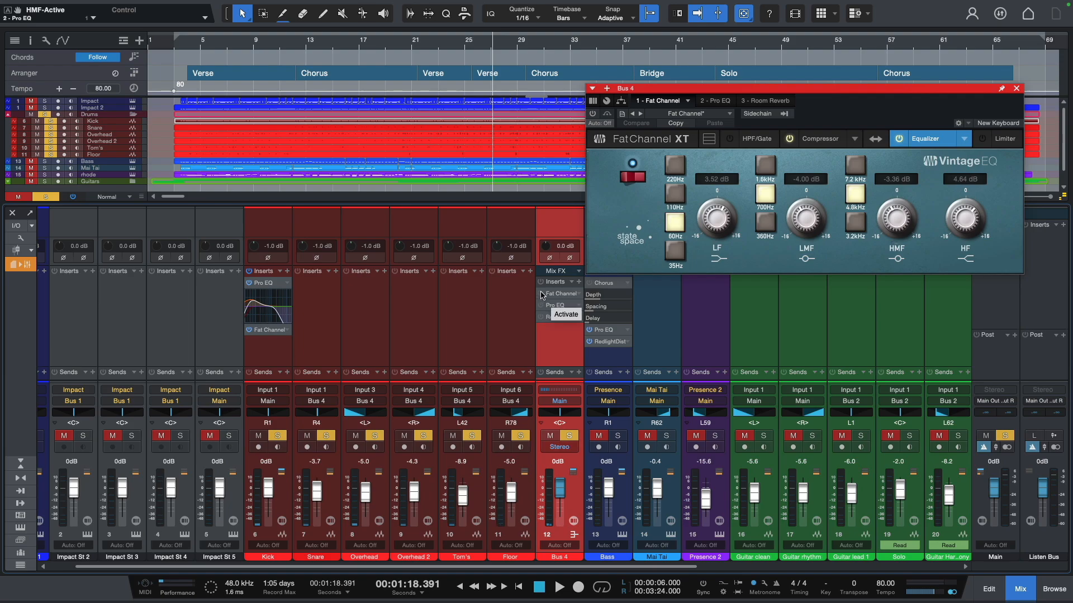
click(541, 295)
key(space)
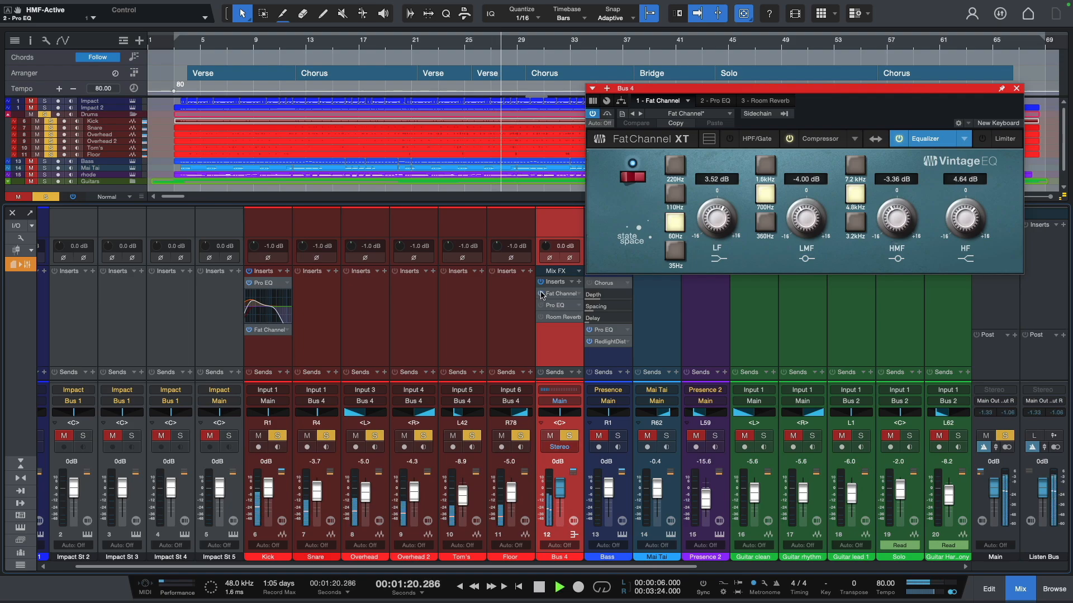
key(space)
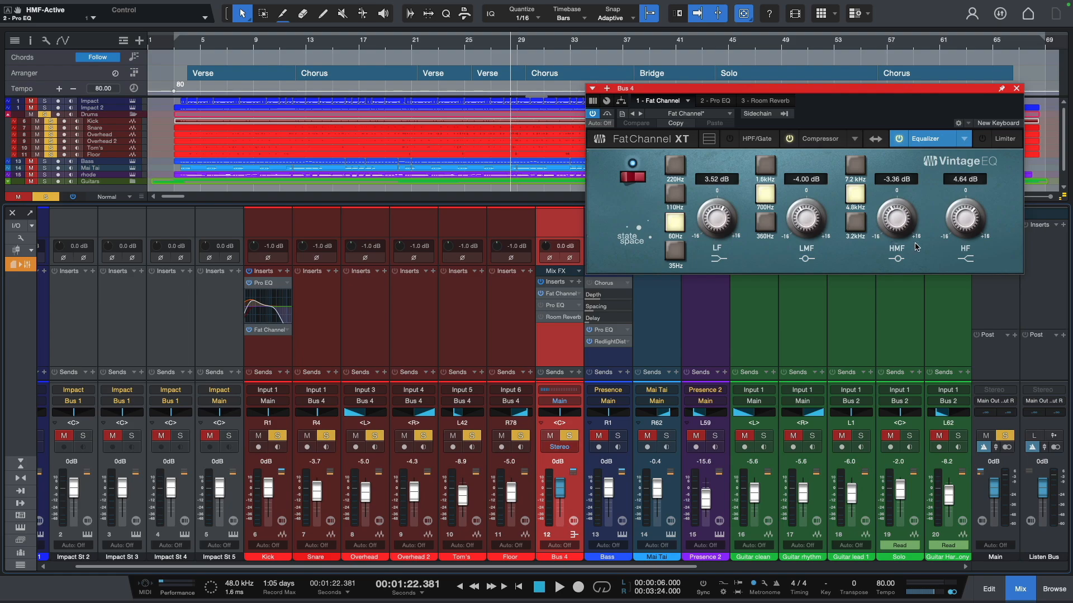
- Review the compressor and equalizer settings in Bus 4's Fat Channel, playing a short passage of the drums
click(822, 140)
click(933, 141)
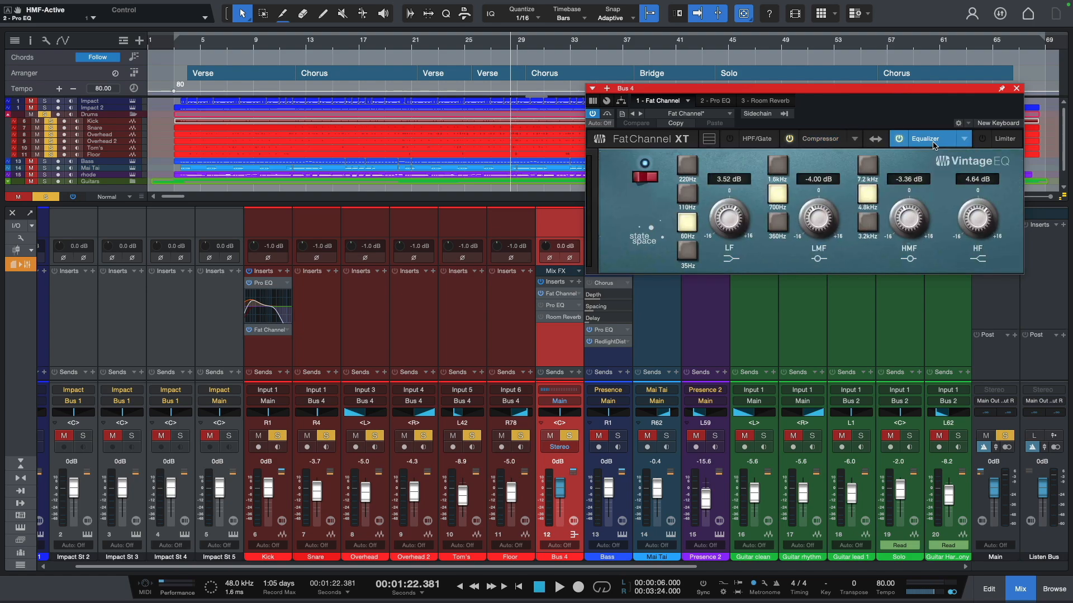
click(821, 141)
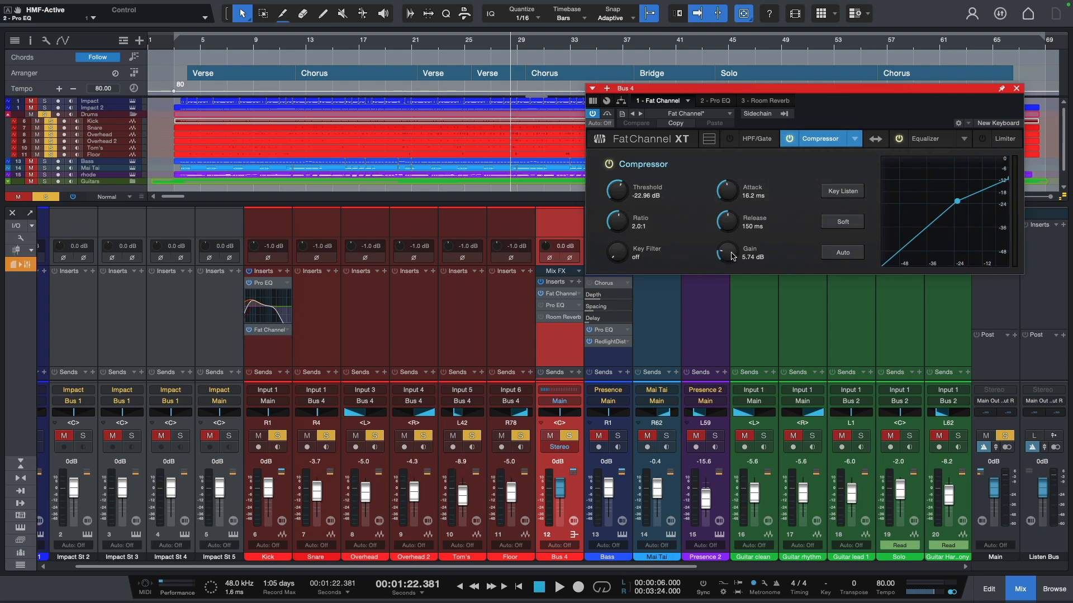
key(space)
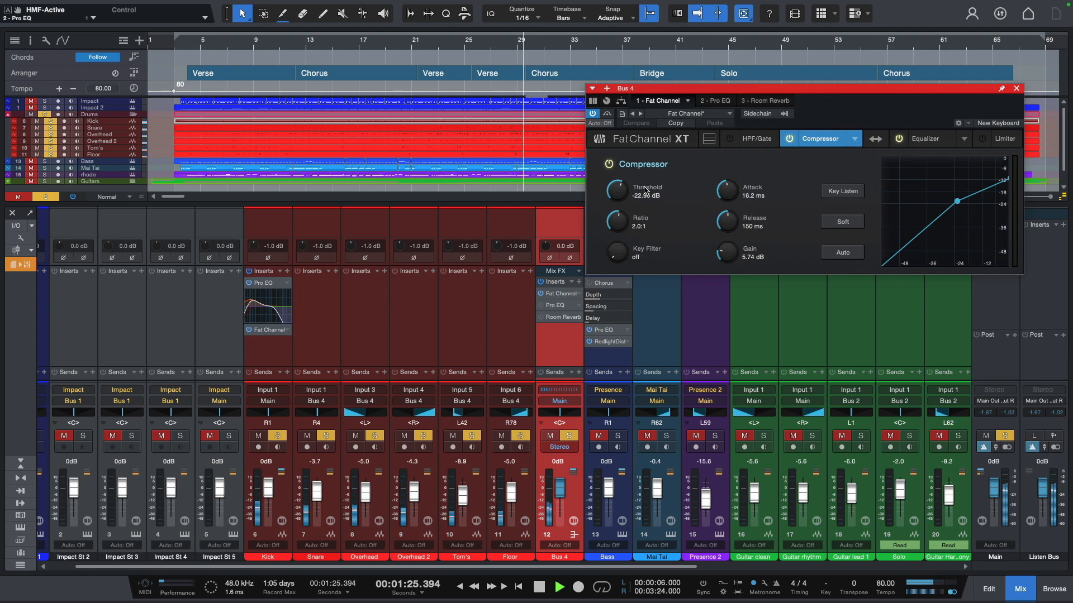
key(space)
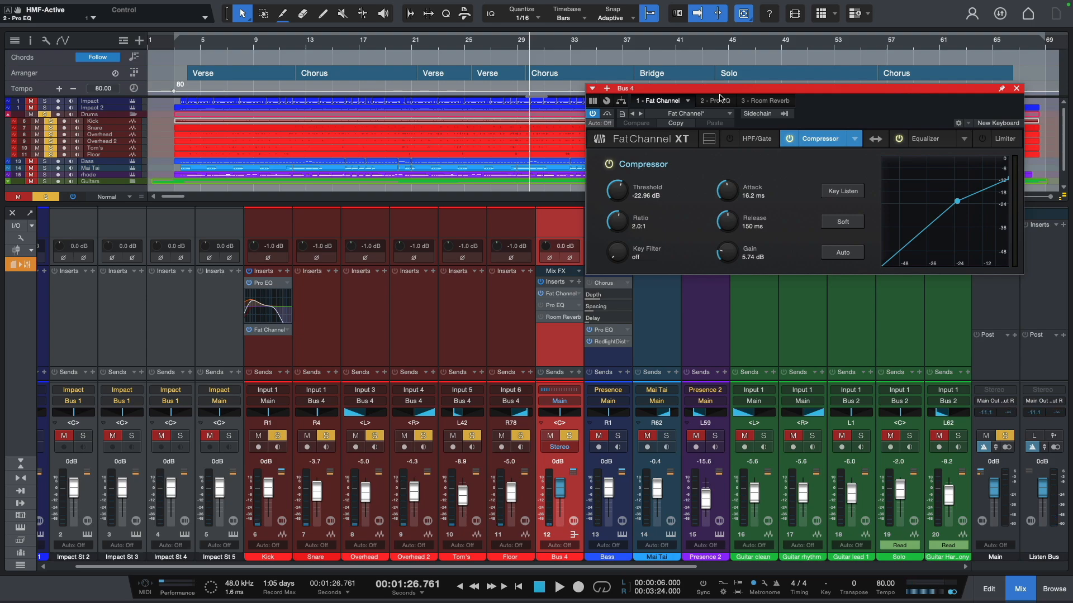
click(918, 139)
click(818, 141)
- Activate Pro EQ on Bus 4 during playback to hear its effect on the drums
click(715, 101)
key(space)
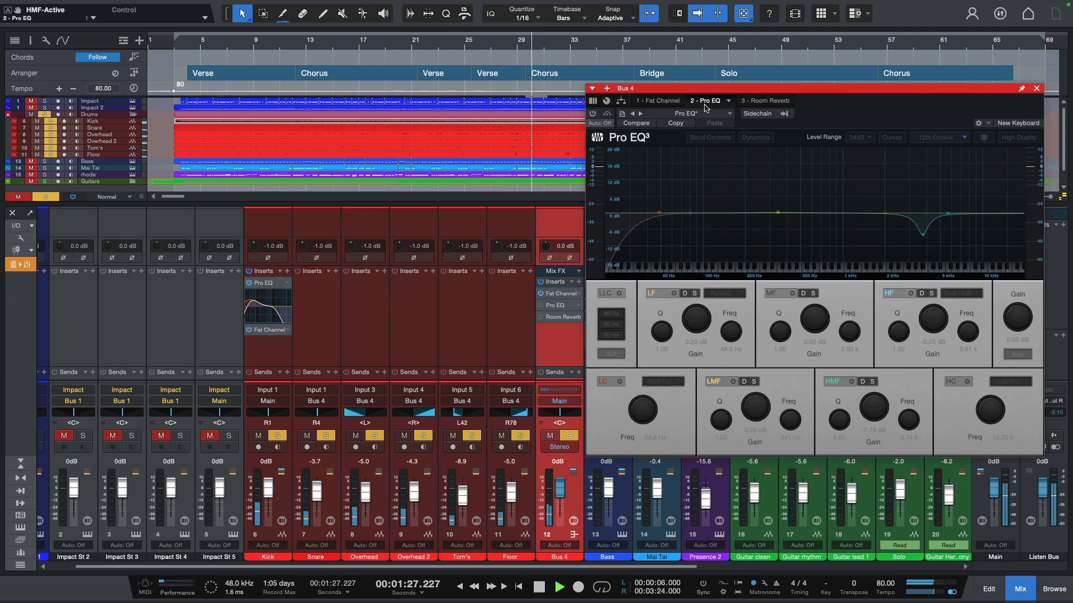
click(594, 114)
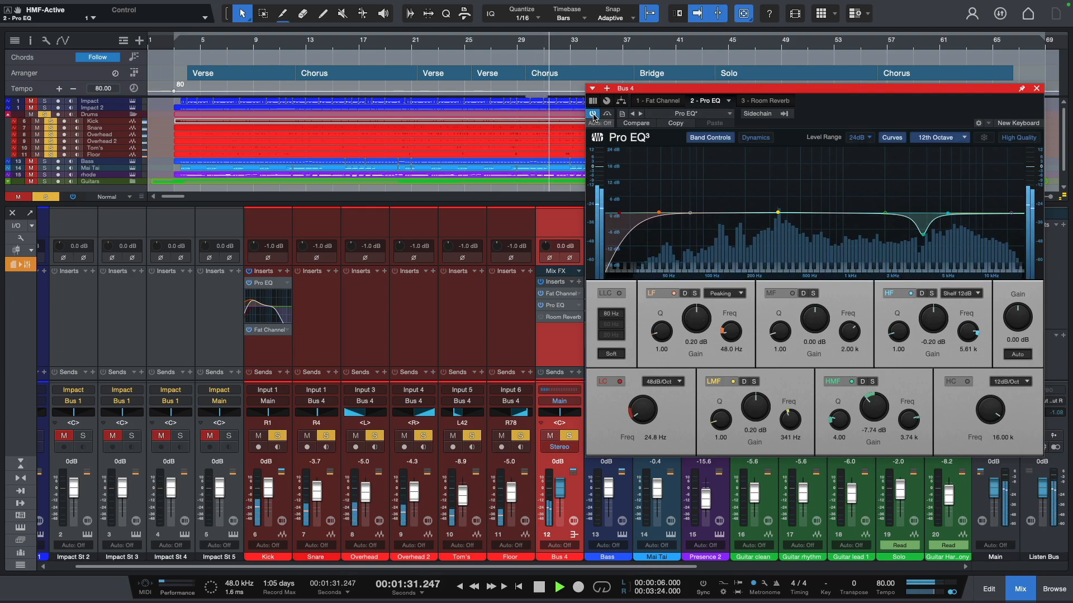
key(space)
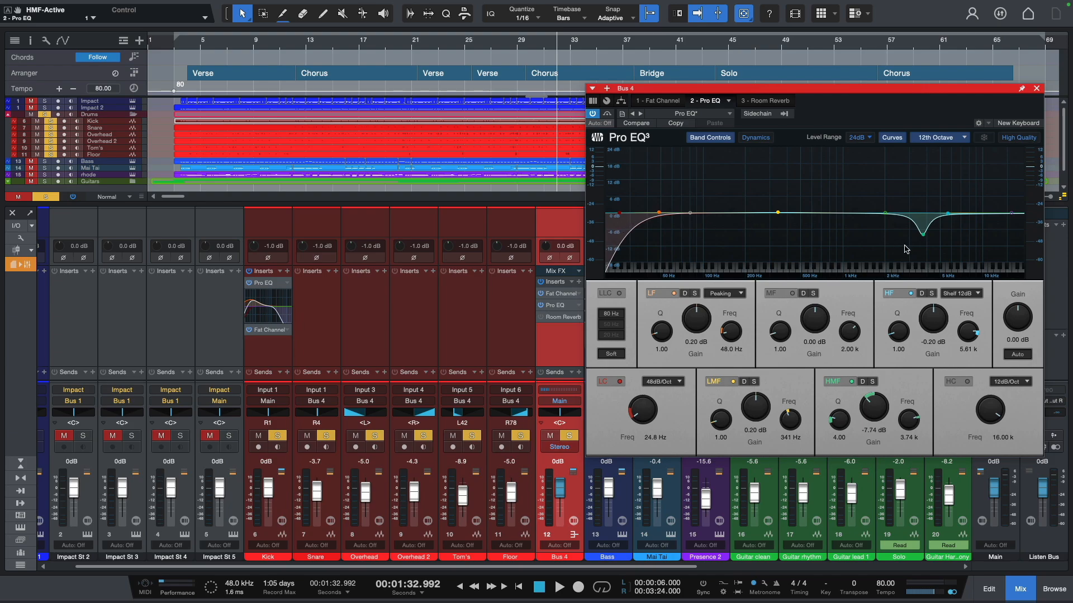
- Compare the drums with Pro EQ's HMF band on Bus 4 switched off and back on
key(space)
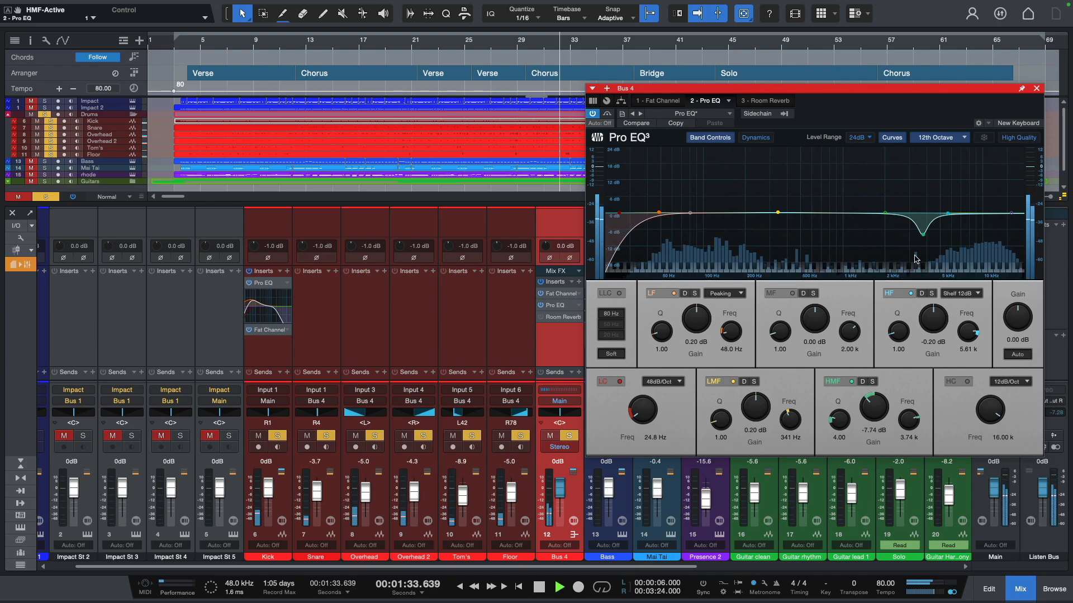
click(851, 382)
key(space)
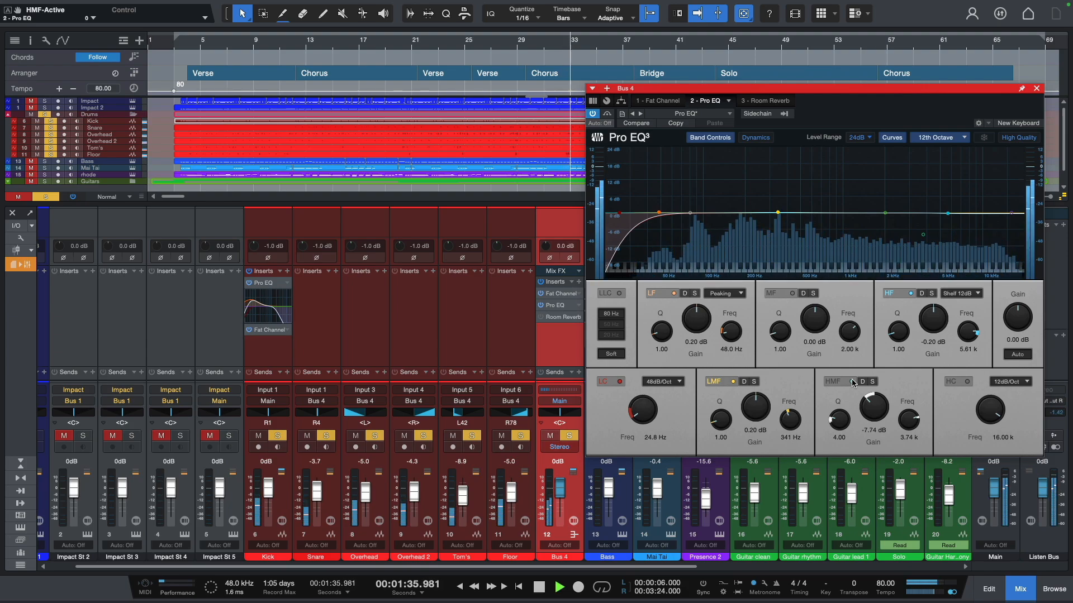
click(851, 383)
key(space)
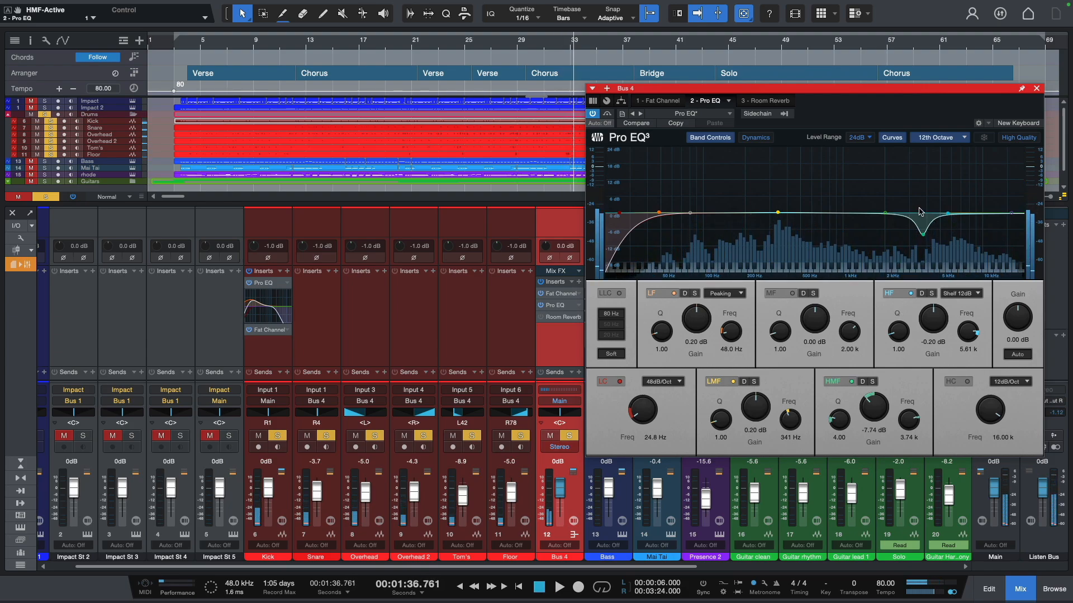
- Activate Room Reverb on Bus 4 during playback and listen to the drums through the full insert chain
click(769, 101)
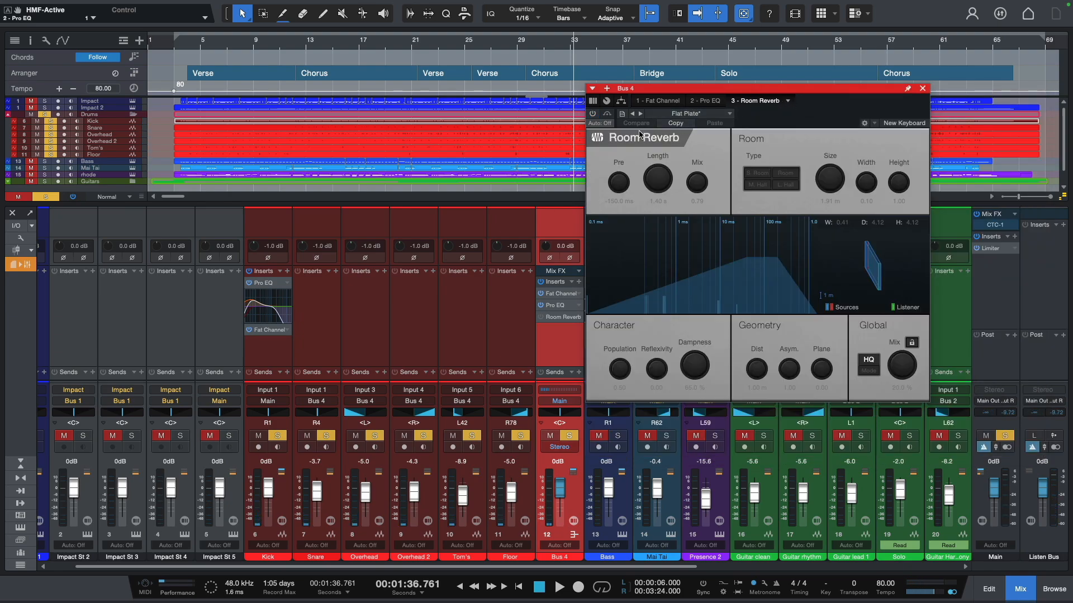
key(space)
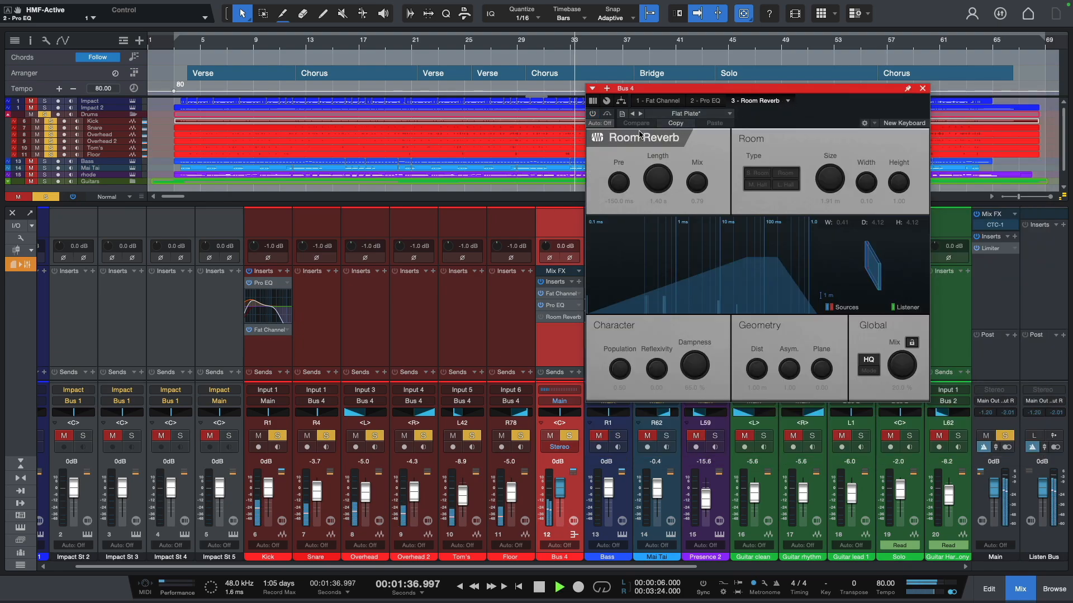
click(593, 114)
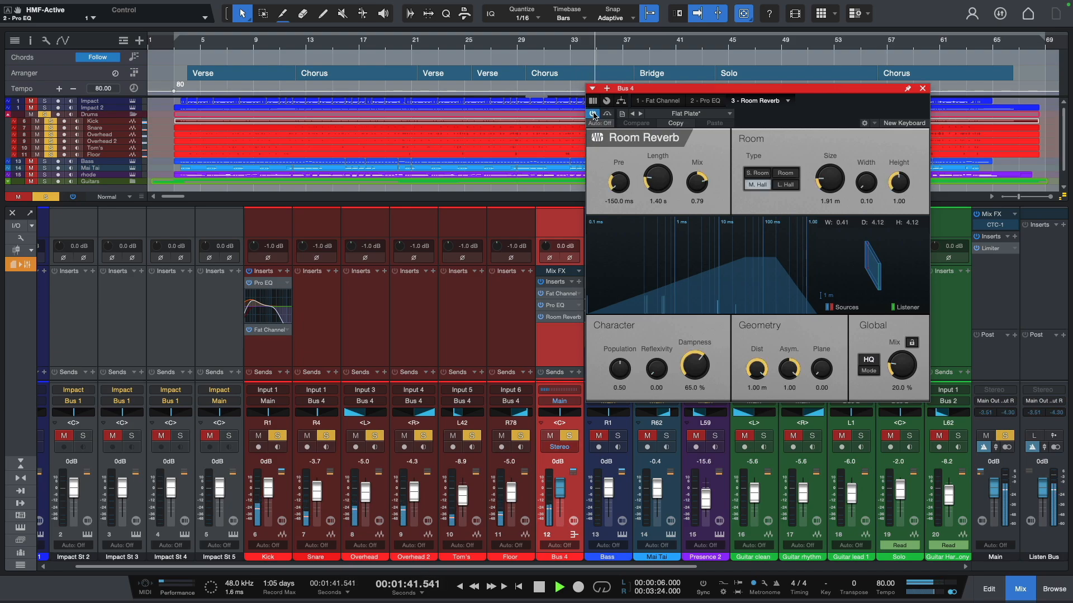
key(space)
key(space)
key(space)
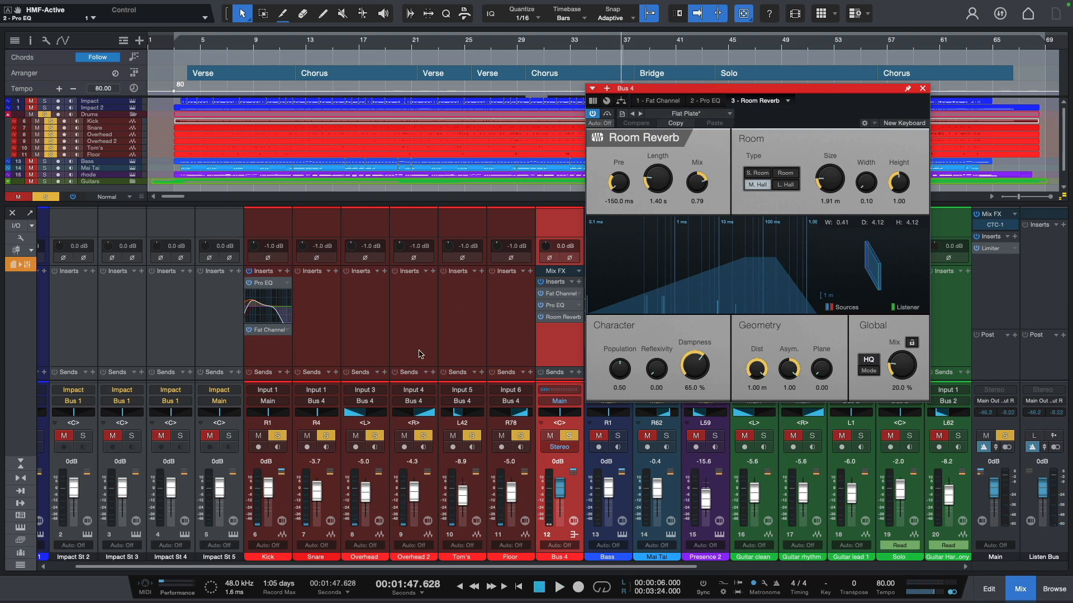
- Turn off Bus 4's solo to isolate the Kick, play it with its inserts bypassed, and reactivate them
click(269, 355)
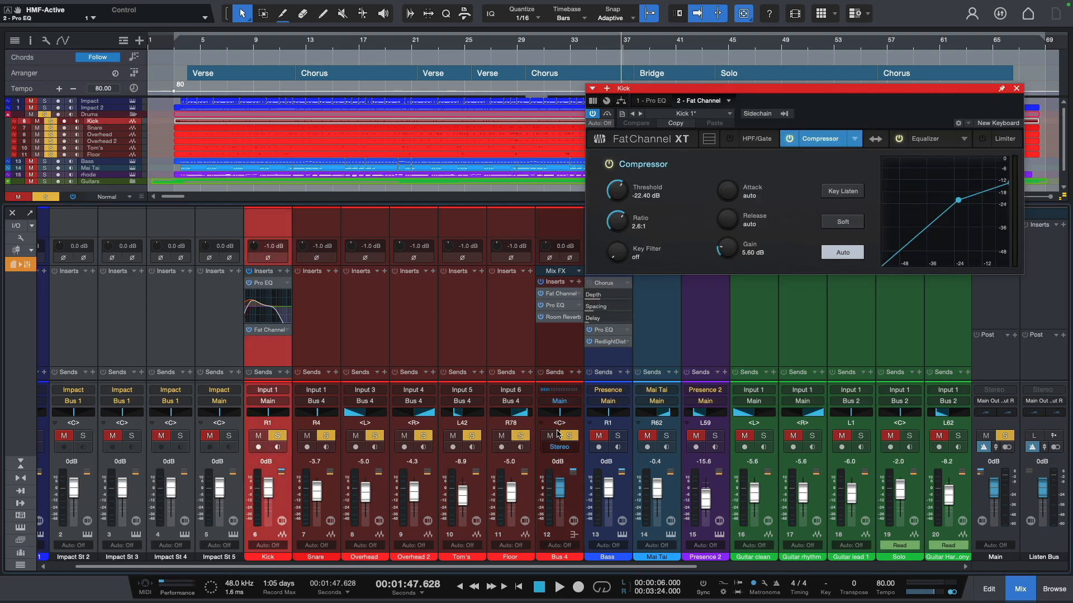
click(568, 435)
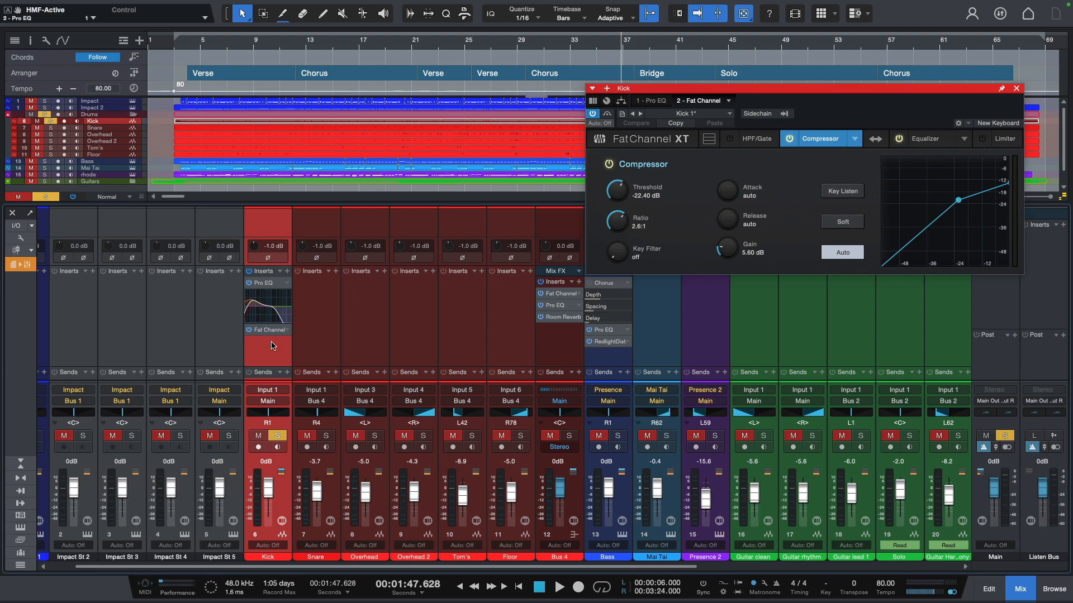
click(249, 272)
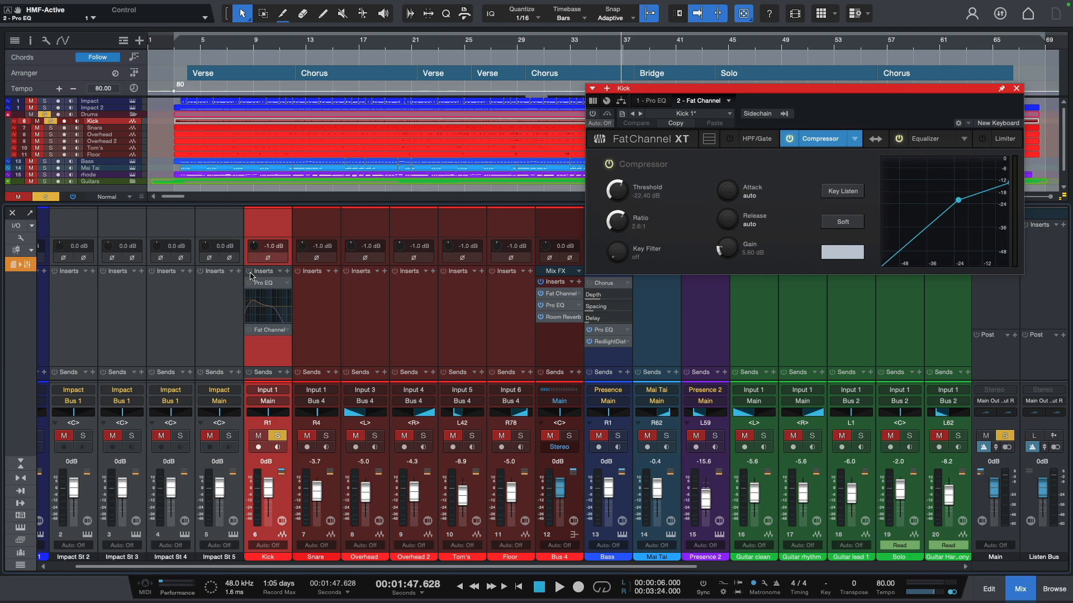
key(space)
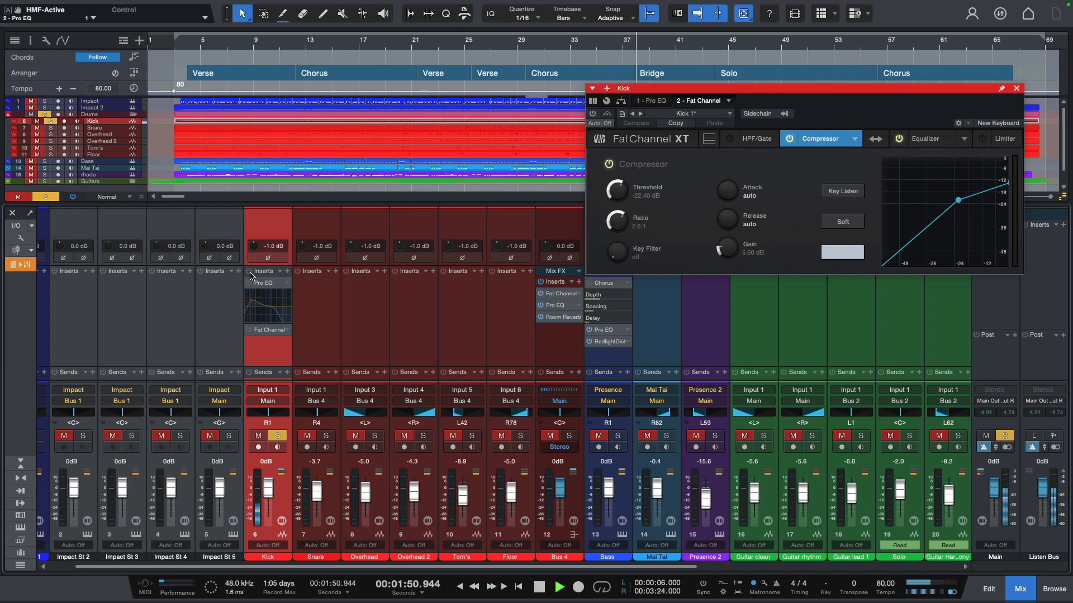
key(space)
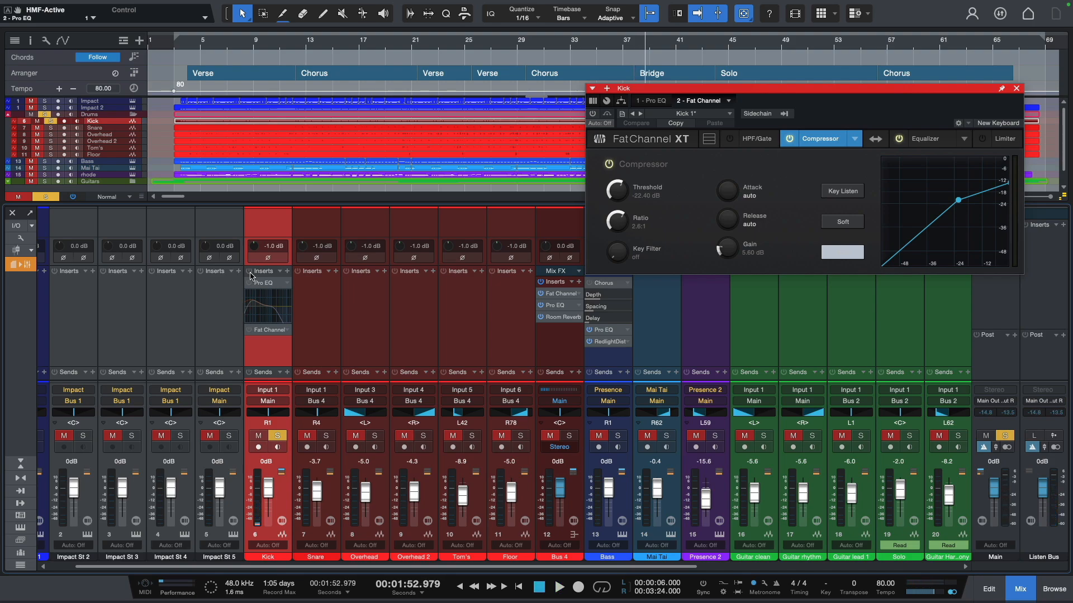
click(249, 272)
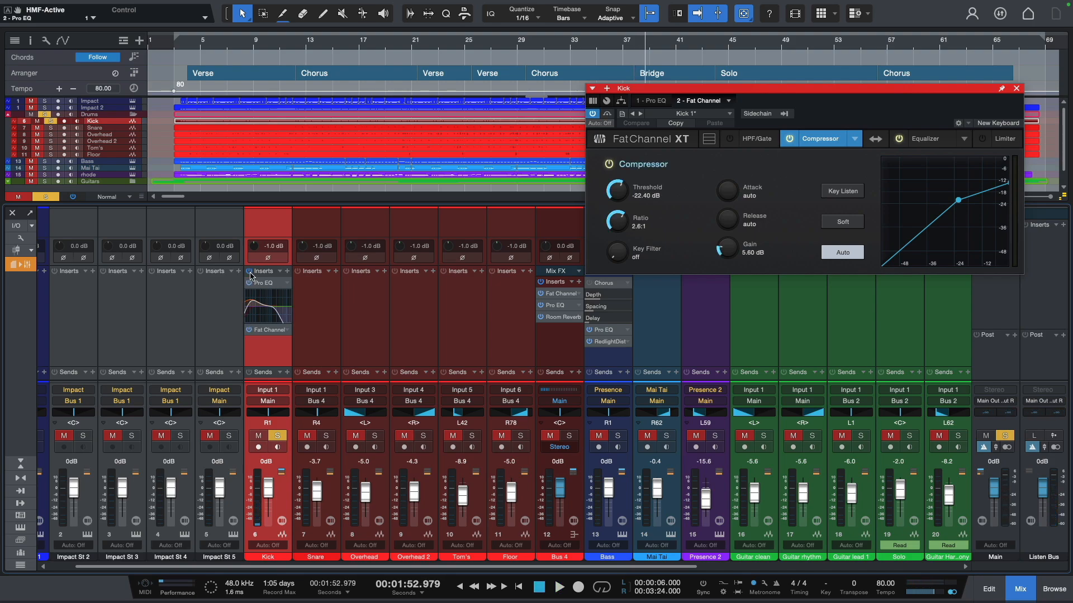
- Play the soloed Kick with its inserts active and review its Pro EQ and Fat Channel settings
key(space)
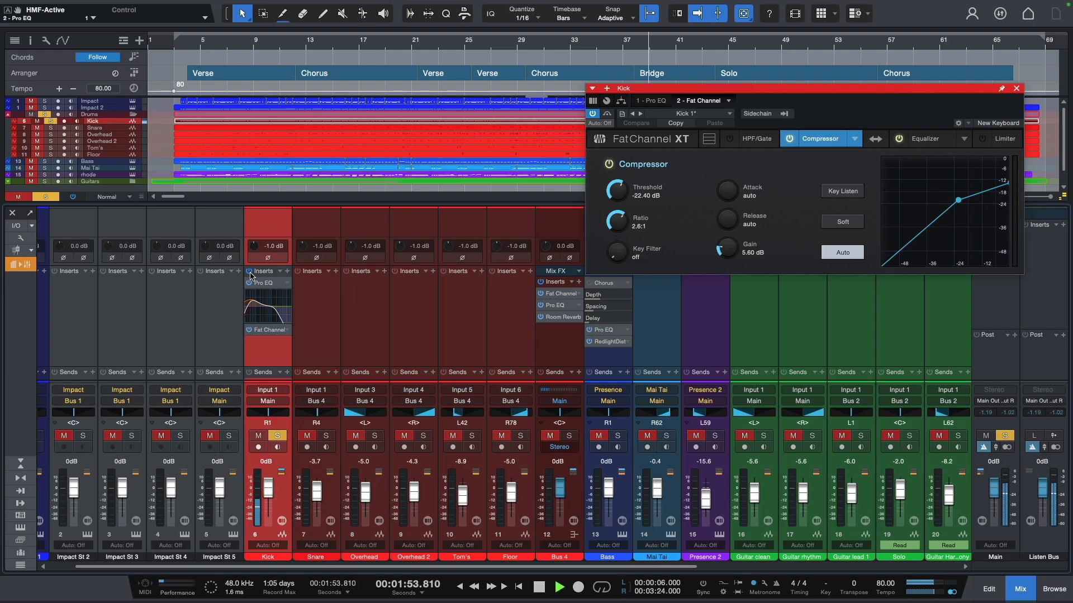
click(651, 101)
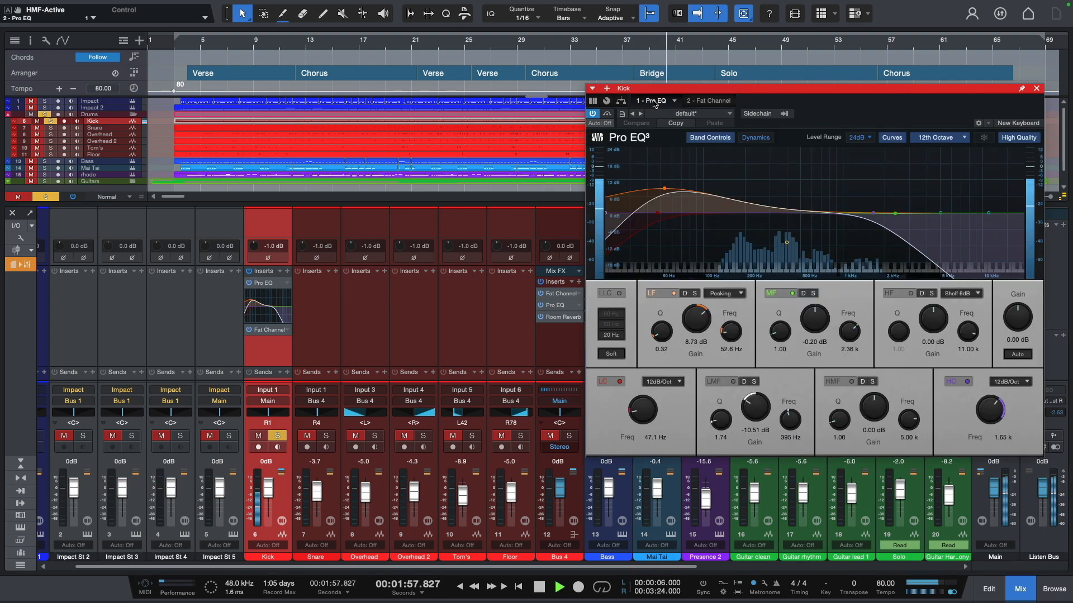
key(space)
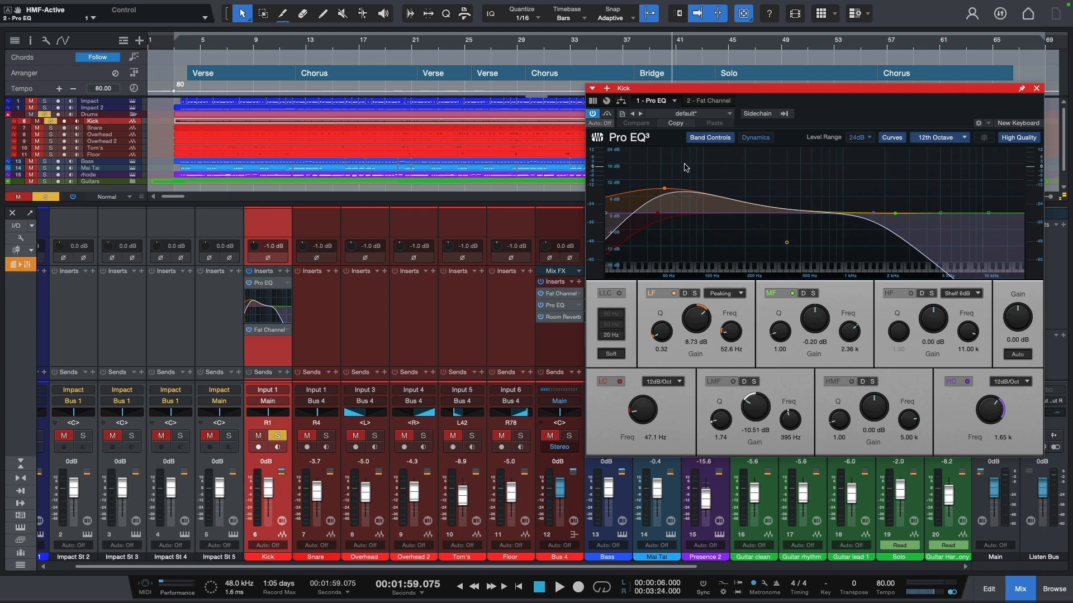
click(709, 101)
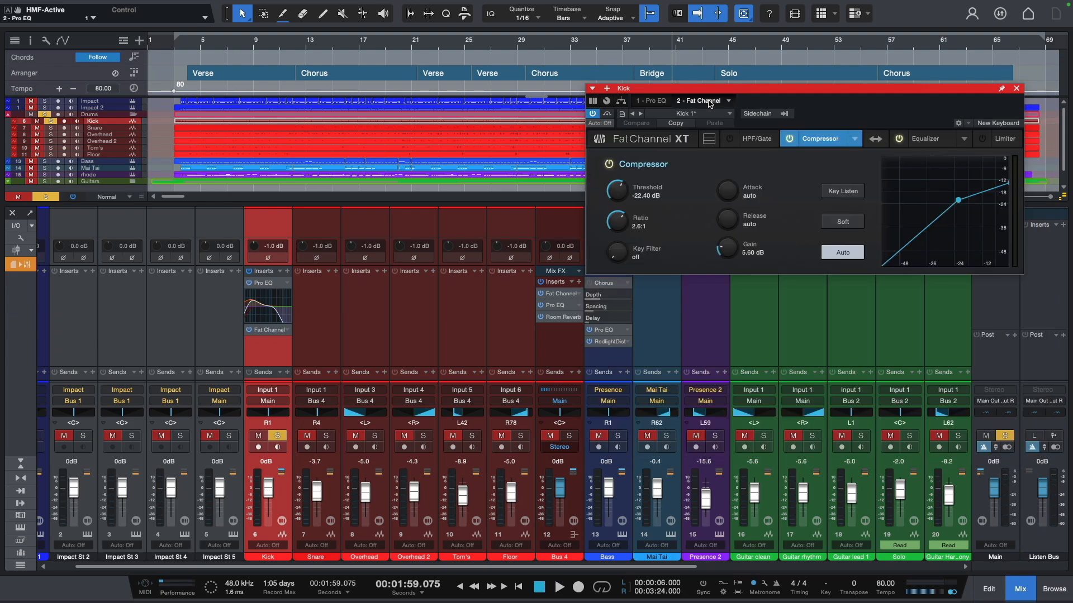